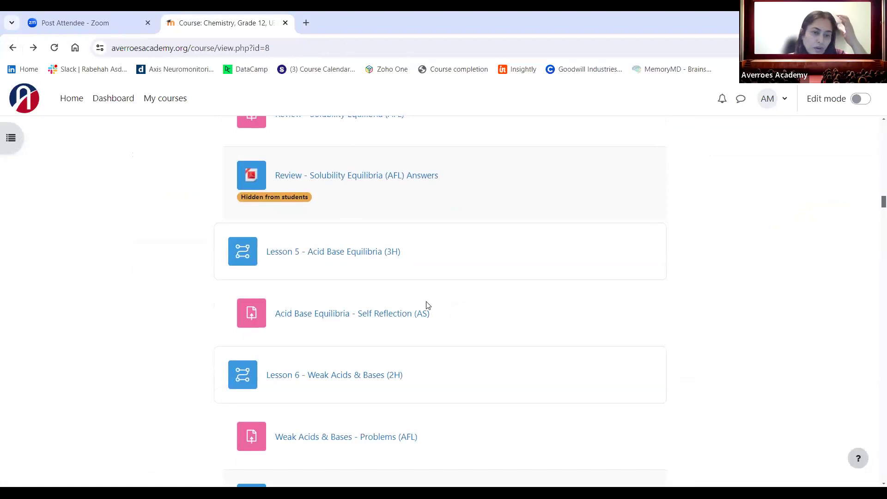
Step: Open the Acid Base Equilibria - Self Reflection (AS) assignment and its attached AAL-2.doc file
{"action": "left_click", "coordinate": [356, 315]}
{"action": "scroll", "coordinate": [355, 316], "scroll_direction": "down", "scroll_amount": 1}
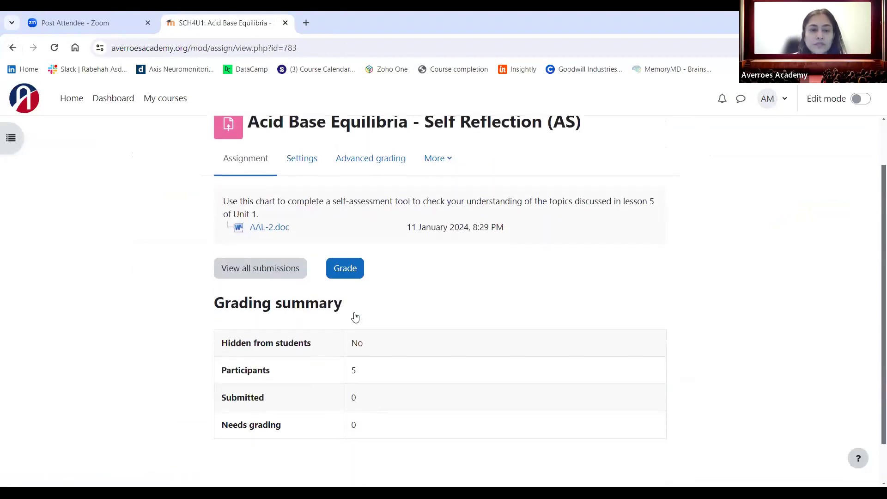
{"action": "left_click", "coordinate": [263, 232]}
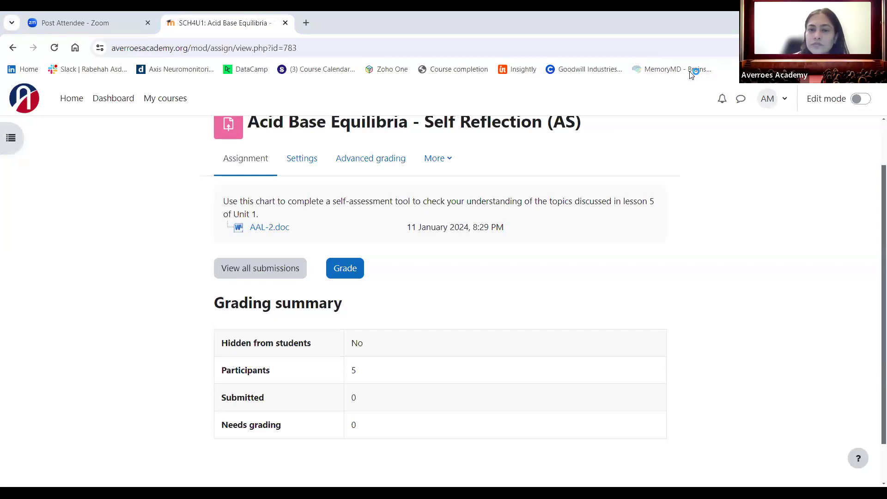
{"action": "scroll", "coordinate": [173, 154], "scroll_direction": "up", "scroll_amount": 1}
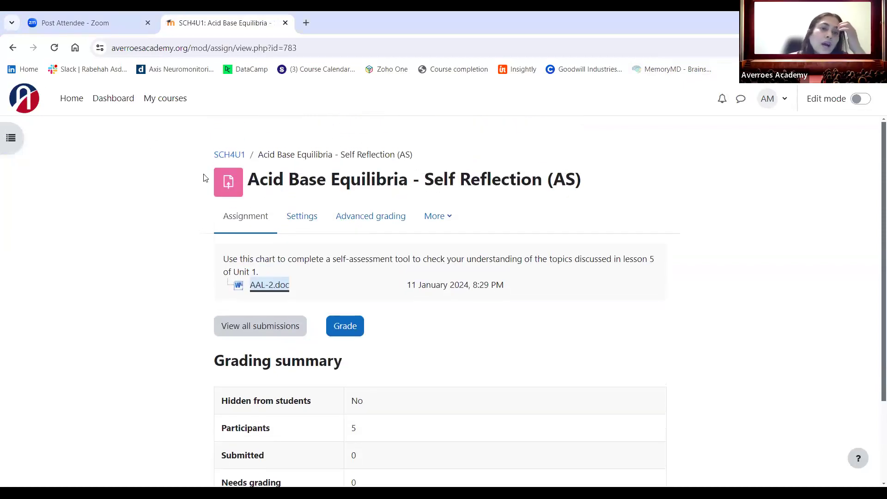
Step: Go to the dashboard and look over the timeline, recently accessed courses and monthly calendar
{"action": "left_click", "coordinate": [12, 139]}
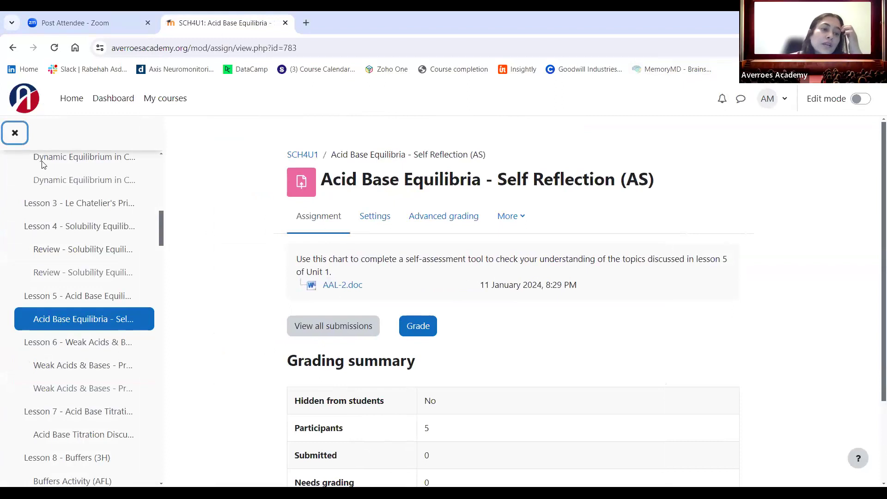
{"action": "left_click", "coordinate": [72, 96]}
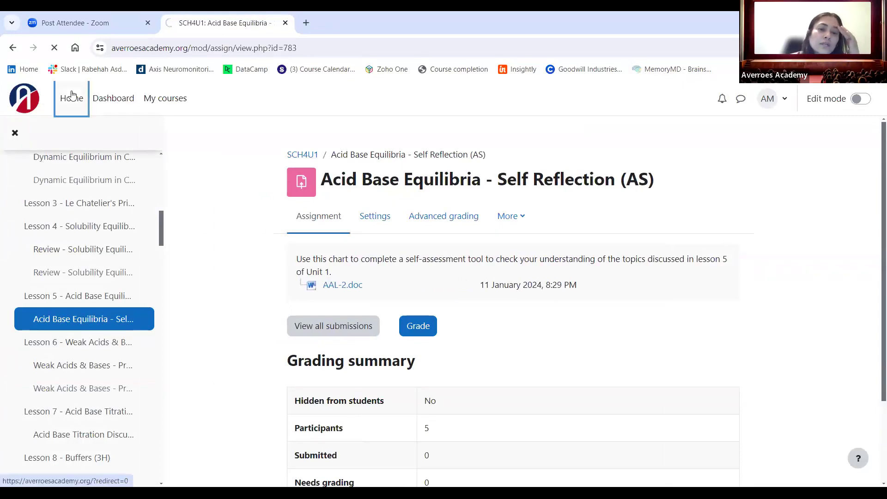
{"action": "left_click", "coordinate": [116, 103]}
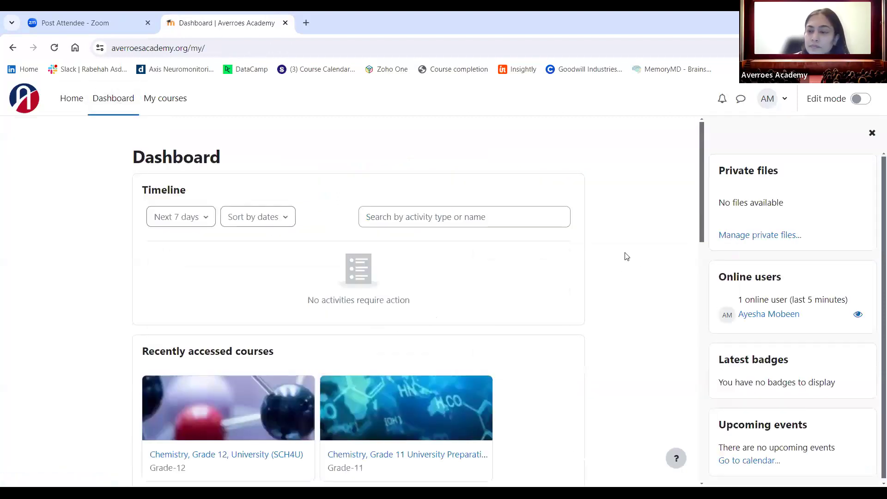
{"action": "scroll", "coordinate": [626, 256], "scroll_direction": "down", "scroll_amount": 4}
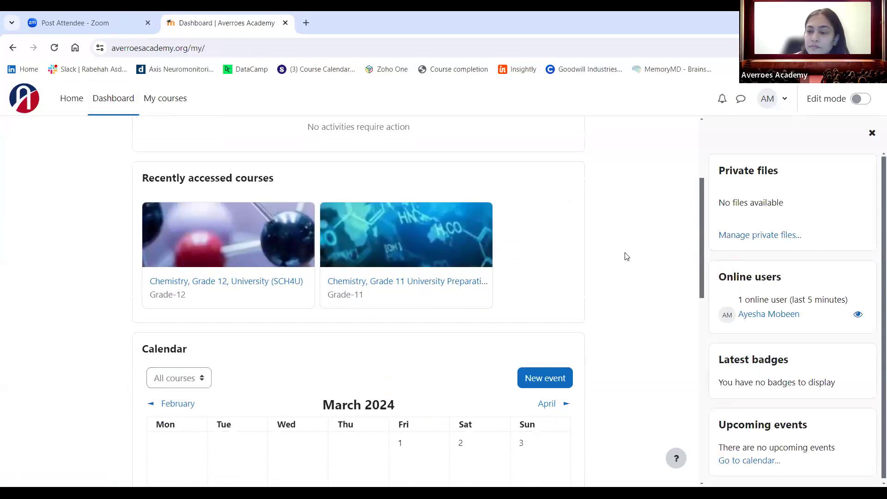
{"action": "scroll", "coordinate": [626, 256], "scroll_direction": "down", "scroll_amount": 4}
{"action": "scroll", "coordinate": [627, 256], "scroll_direction": "down", "scroll_amount": 9}
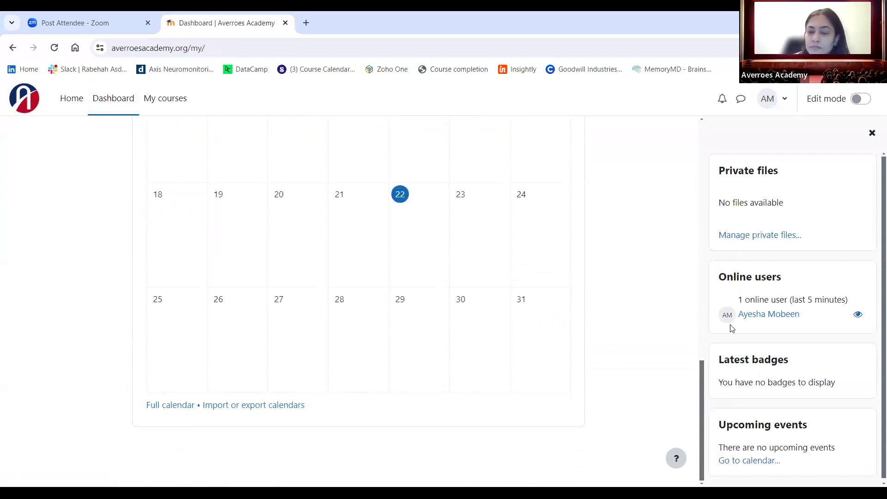
{"action": "scroll", "coordinate": [732, 329], "scroll_direction": "down", "scroll_amount": 1}
{"action": "scroll", "coordinate": [644, 319], "scroll_direction": "up", "scroll_amount": 5}
{"action": "scroll", "coordinate": [642, 316], "scroll_direction": "up", "scroll_amount": 12}
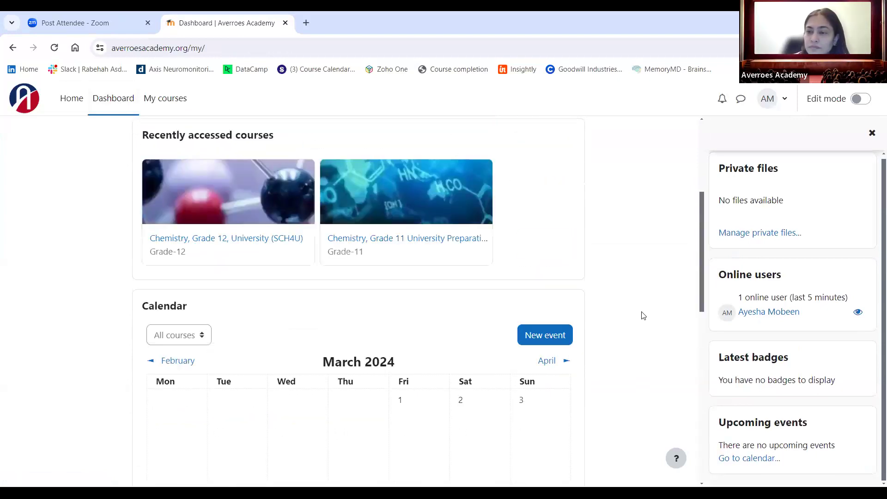
{"action": "scroll", "coordinate": [430, 335], "scroll_direction": "down", "scroll_amount": 4}
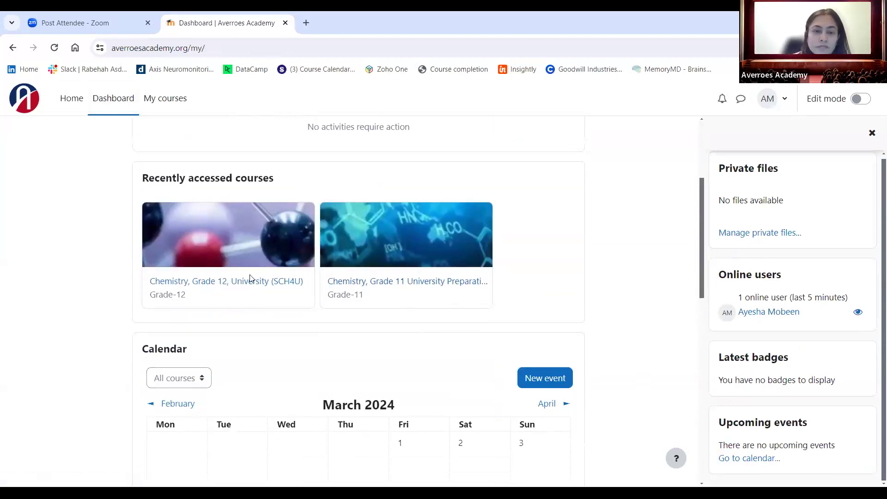
Step: Open the Chemistry, Grade 12, University (SCH4U) course and display its grader report
{"action": "left_click", "coordinate": [229, 282]}
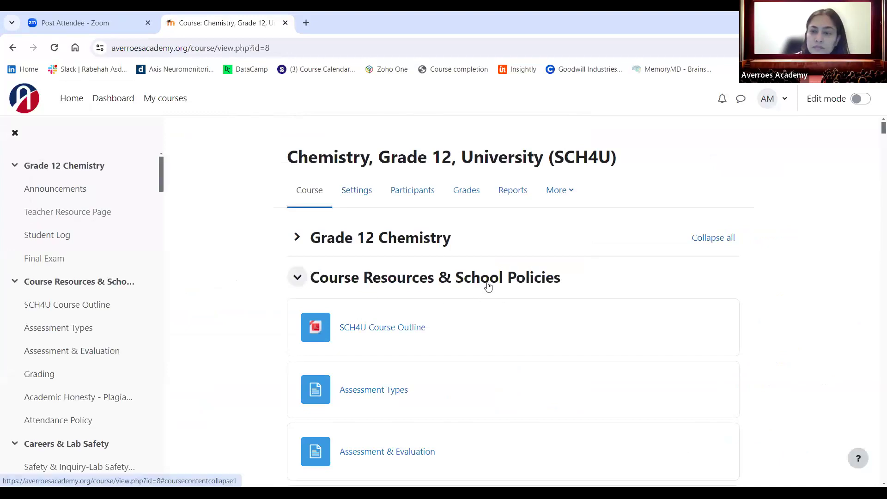
{"action": "left_click", "coordinate": [566, 192]}
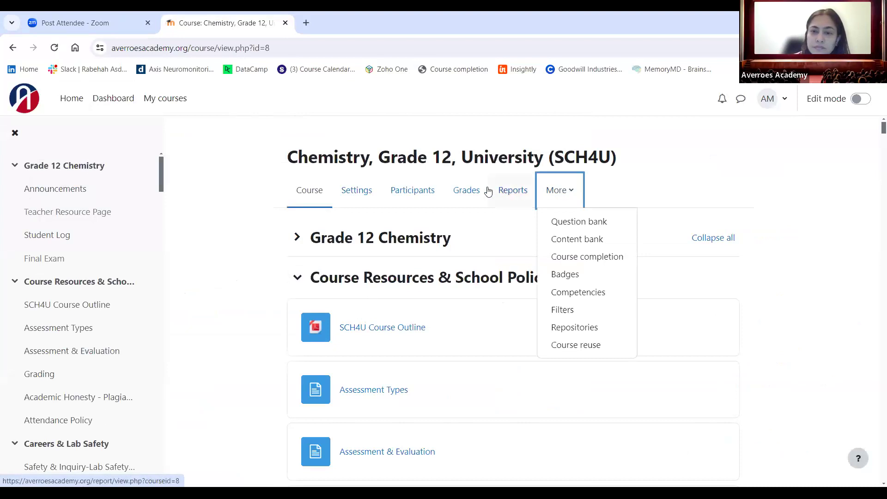
{"action": "left_click", "coordinate": [459, 191]}
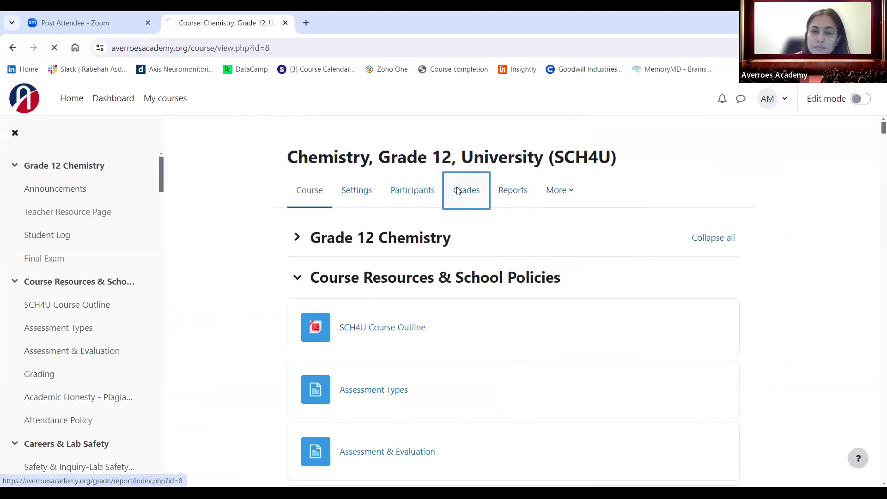
{"action": "scroll", "coordinate": [513, 222], "scroll_direction": "down", "scroll_amount": 4}
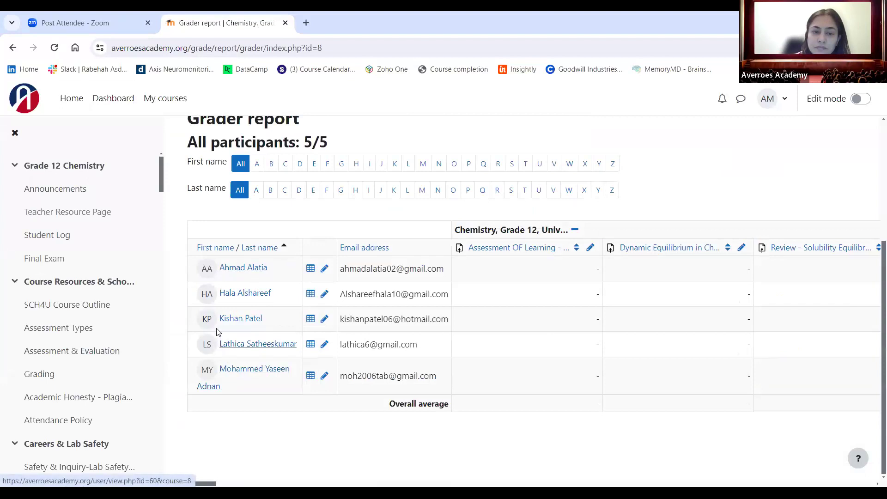
Step: Open the profile of the second student in the grader report and review the user, course and login details
{"action": "left_click", "coordinate": [228, 292]}
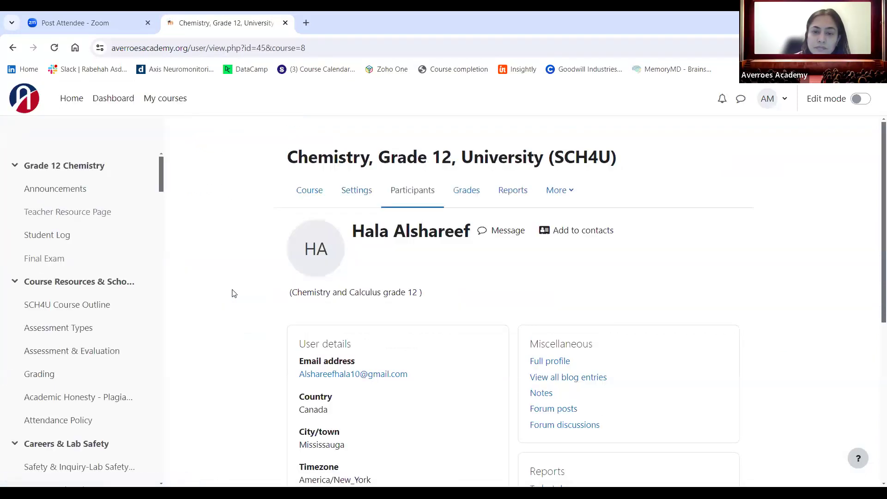
{"action": "scroll", "coordinate": [470, 321], "scroll_direction": "down", "scroll_amount": 5}
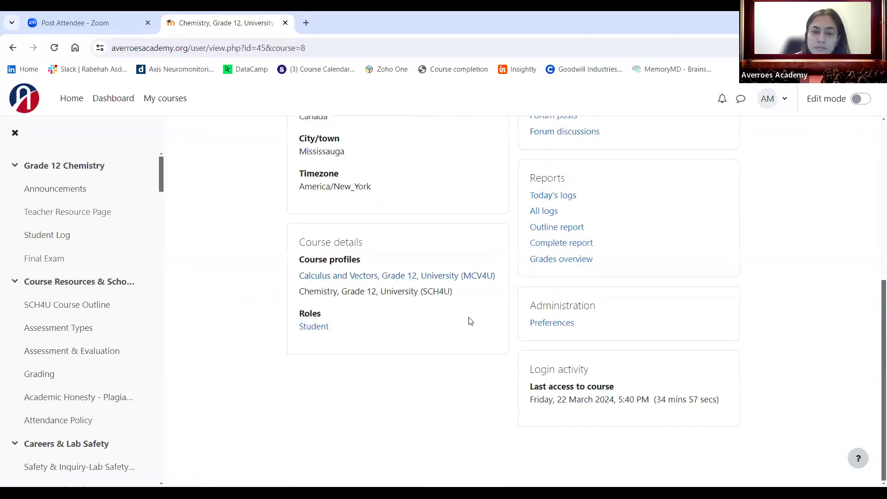
{"action": "scroll", "coordinate": [470, 321], "scroll_direction": "up", "scroll_amount": 5}
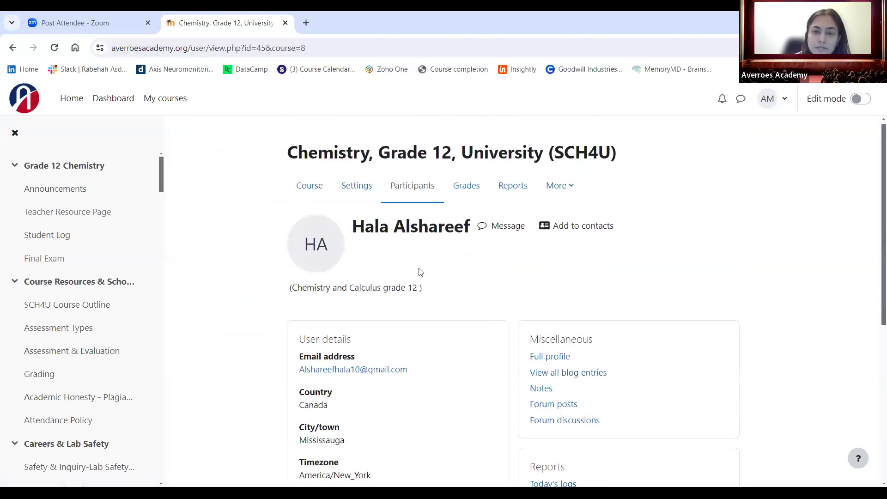
Step: Open the SCH4U course settings and review the general and description sections
{"action": "left_click", "coordinate": [357, 192]}
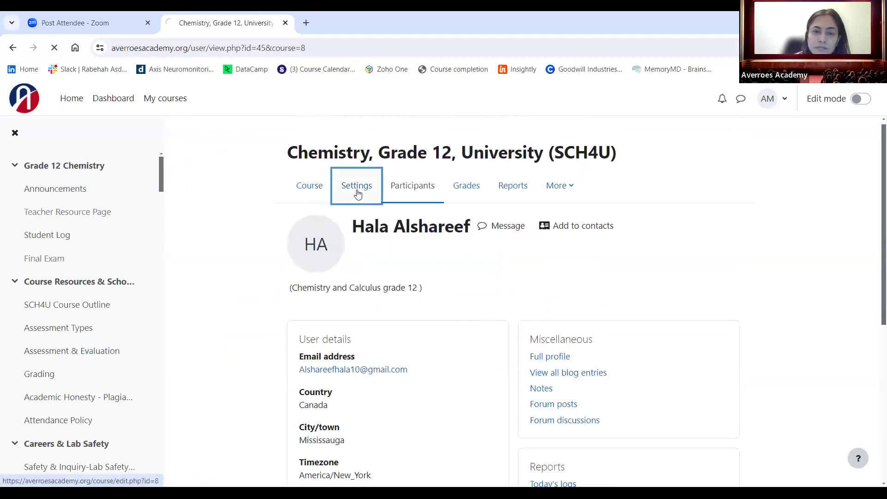
{"action": "scroll", "coordinate": [410, 241], "scroll_direction": "down", "scroll_amount": 2}
{"action": "scroll", "coordinate": [409, 241], "scroll_direction": "down", "scroll_amount": 1}
{"action": "scroll", "coordinate": [415, 239], "scroll_direction": "up", "scroll_amount": 3}
{"action": "scroll", "coordinate": [566, 284], "scroll_direction": "down", "scroll_amount": 5}
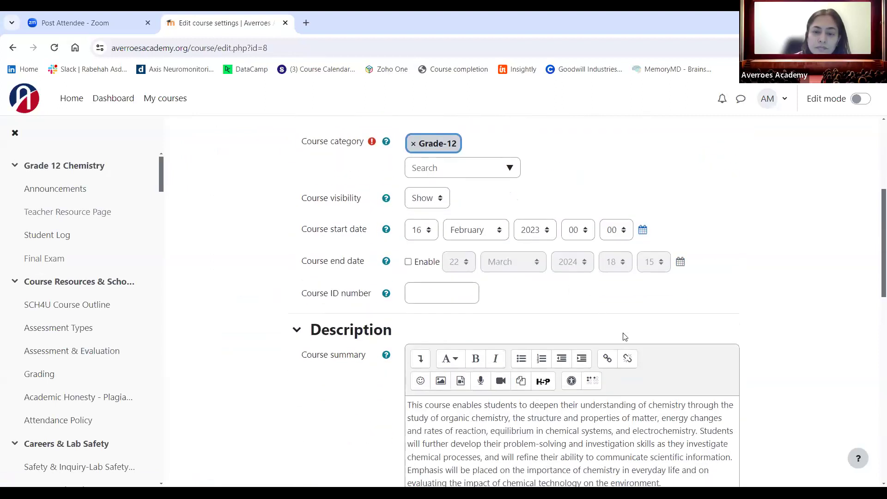
{"action": "scroll", "coordinate": [621, 336], "scroll_direction": "down", "scroll_amount": 6}
{"action": "scroll", "coordinate": [540, 280], "scroll_direction": "up", "scroll_amount": 10}
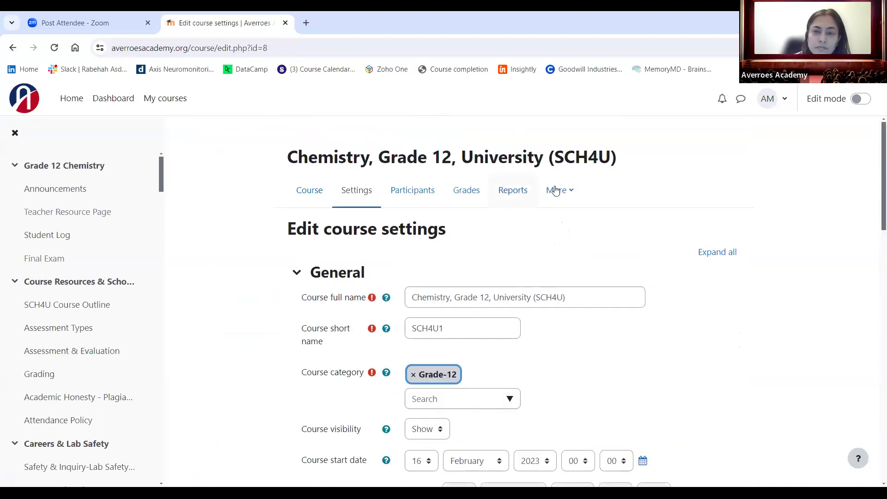
Step: Return to the course's grader report and look over the participants and the first assessment columns
{"action": "left_click", "coordinate": [555, 190]}
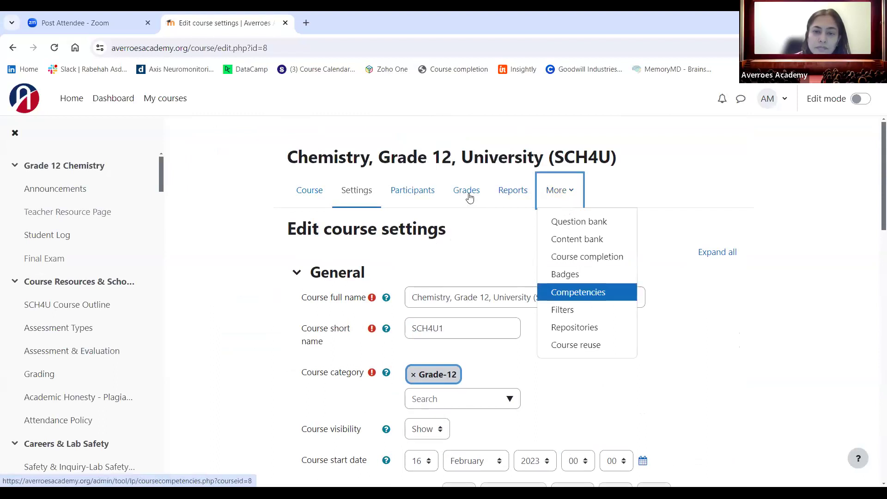
{"action": "left_click", "coordinate": [400, 196]}
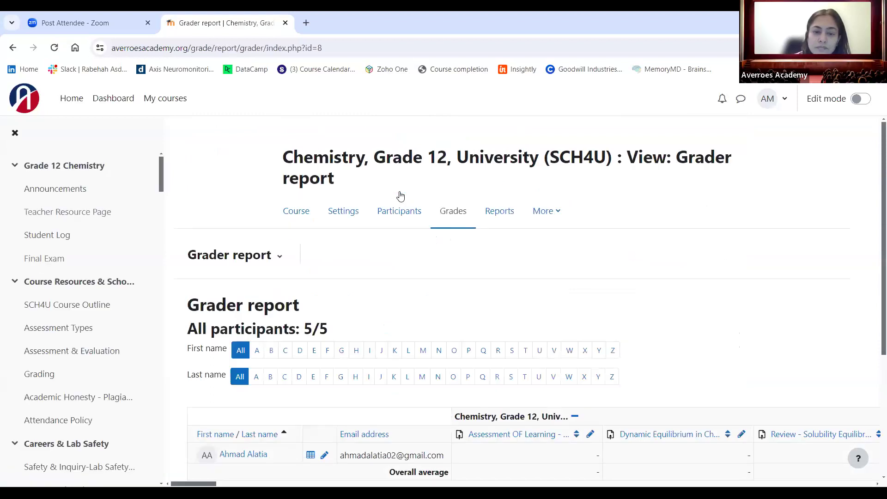
{"action": "scroll", "coordinate": [554, 273], "scroll_direction": "down", "scroll_amount": 4}
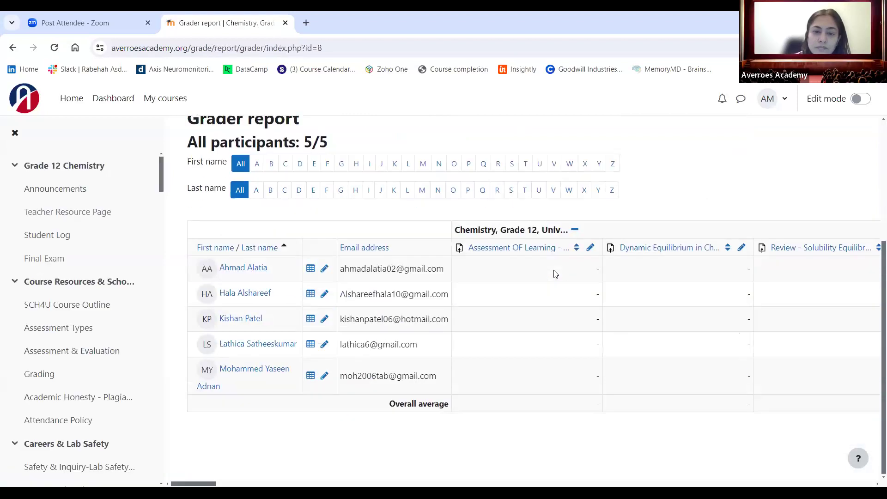
{"action": "scroll", "coordinate": [464, 164], "scroll_direction": "up", "scroll_amount": 3}
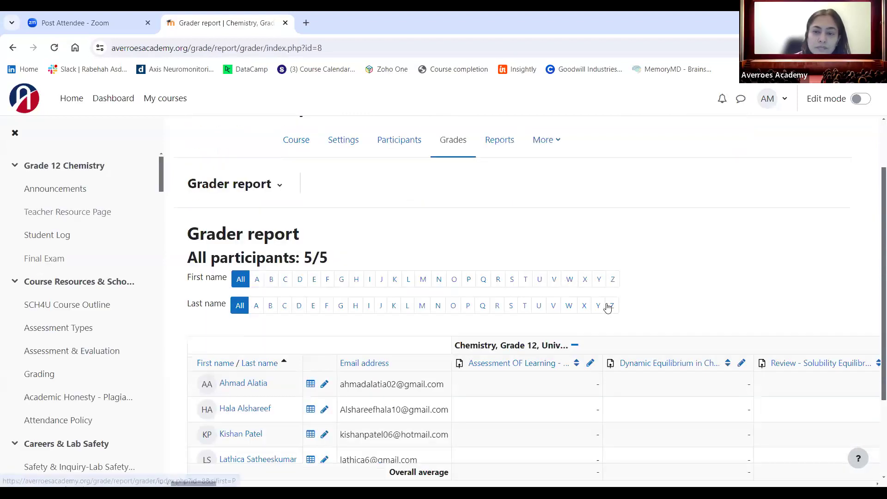
{"action": "scroll", "coordinate": [522, 351], "scroll_direction": "down", "scroll_amount": 1}
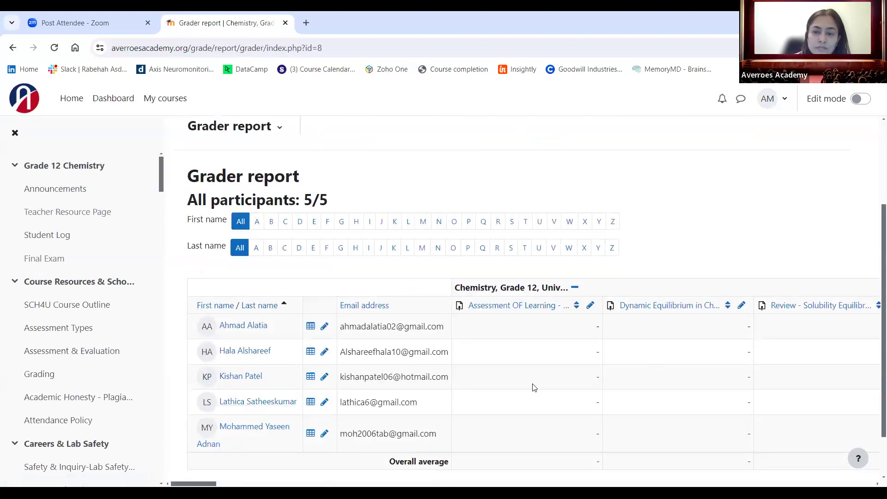
{"action": "scroll", "coordinate": [543, 394], "scroll_direction": "down", "scroll_amount": 1}
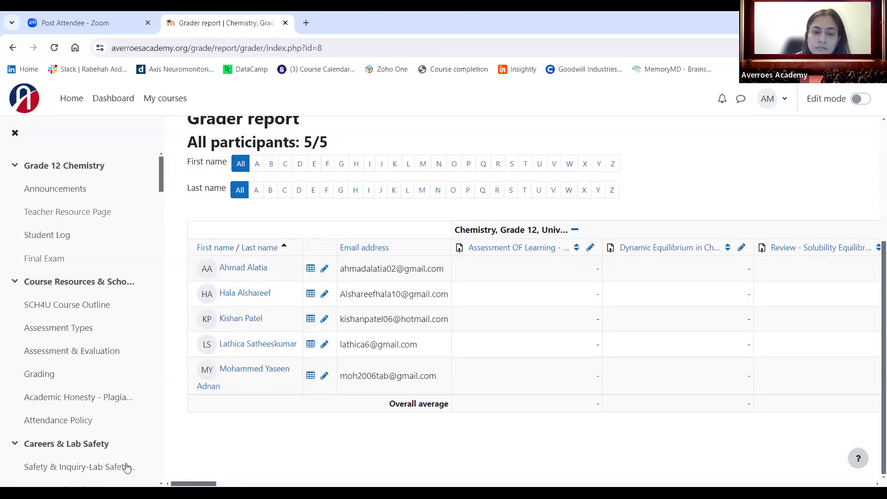
Step: Examine the students' grades in the grader report from the Course total column back through the lesson columns
{"action": "left_click_drag", "start_coordinate": [192, 483], "coordinate": [864, 470]}
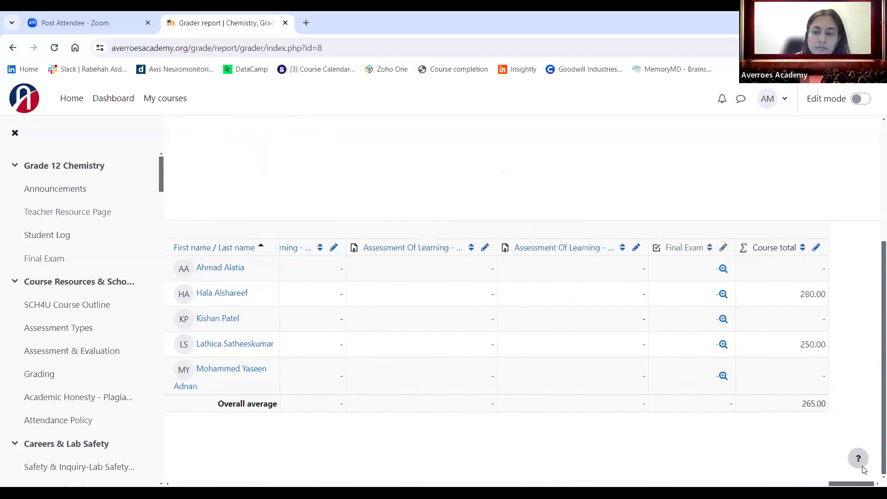
{"action": "scroll", "coordinate": [864, 469], "scroll_direction": "left", "scroll_amount": 5}
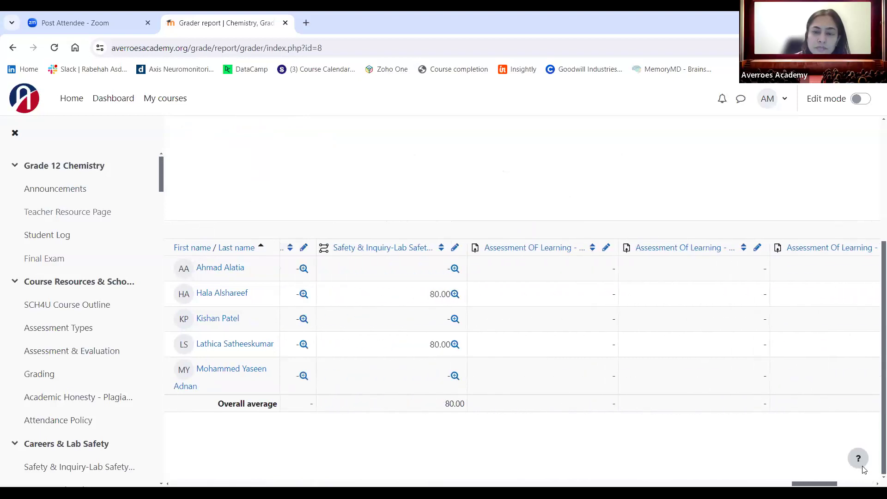
{"action": "scroll", "coordinate": [864, 469], "scroll_direction": "left", "scroll_amount": 1}
{"action": "scroll", "coordinate": [864, 470], "scroll_direction": "left", "scroll_amount": 1}
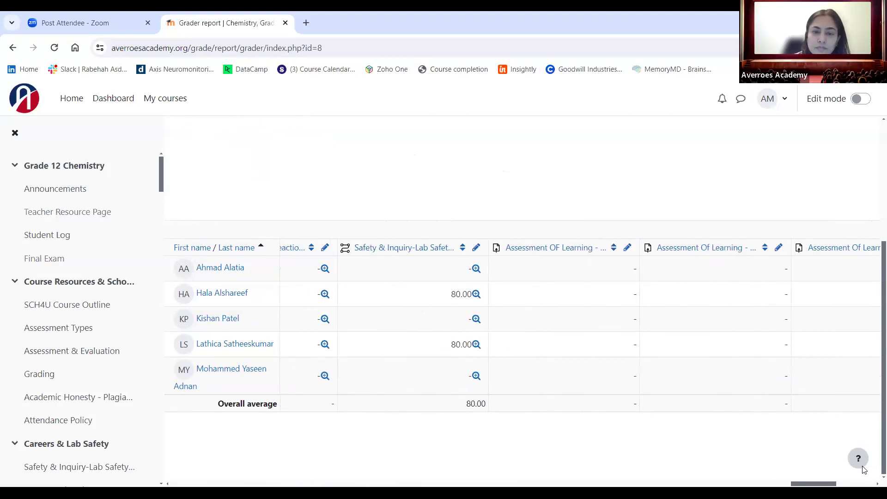
{"action": "scroll", "coordinate": [863, 470], "scroll_direction": "left", "scroll_amount": 5}
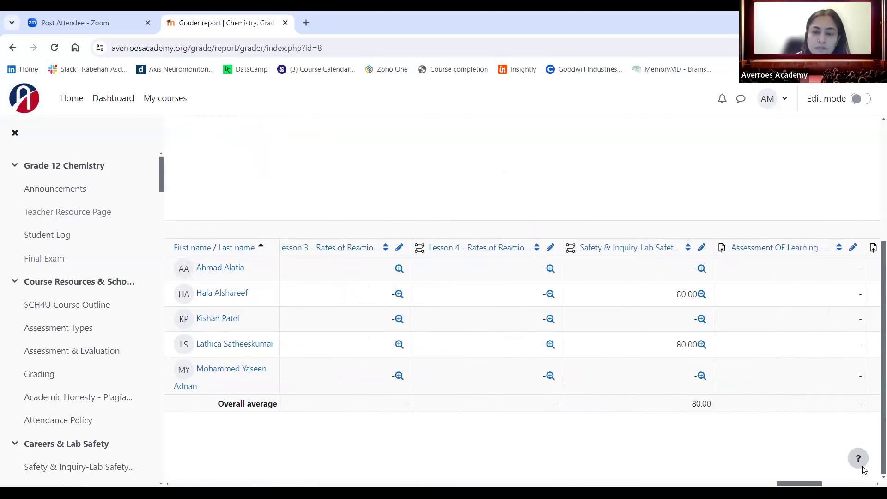
{"action": "scroll", "coordinate": [864, 470], "scroll_direction": "left", "scroll_amount": 5}
{"action": "scroll", "coordinate": [864, 470], "scroll_direction": "left", "scroll_amount": 5}
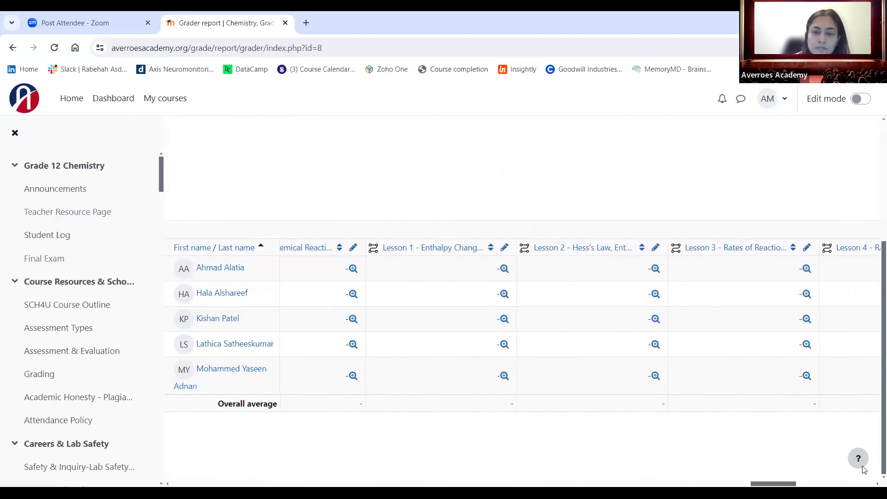
{"action": "scroll", "coordinate": [864, 469], "scroll_direction": "left", "scroll_amount": 5}
{"action": "scroll", "coordinate": [864, 470], "scroll_direction": "left", "scroll_amount": 5}
{"action": "scroll", "coordinate": [863, 469], "scroll_direction": "left", "scroll_amount": 5}
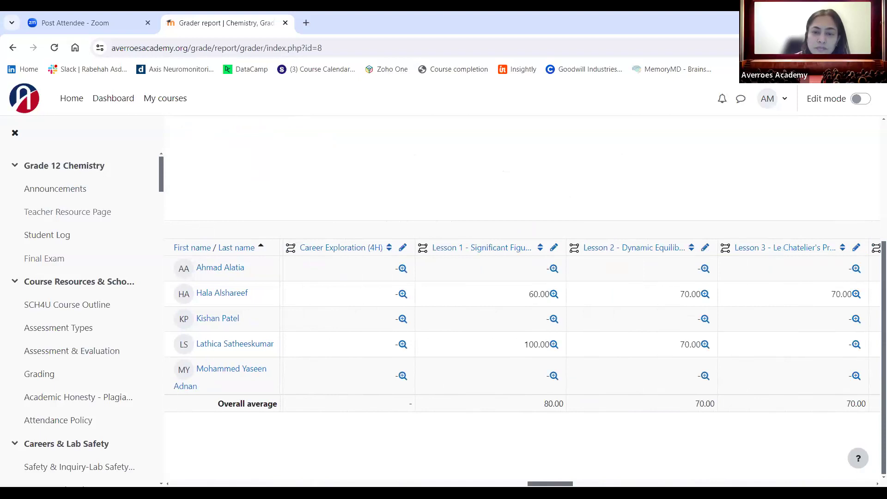
{"action": "scroll", "coordinate": [864, 470], "scroll_direction": "left", "scroll_amount": 5}
{"action": "scroll", "coordinate": [522, 323], "scroll_direction": "left", "scroll_amount": 5}
{"action": "scroll", "coordinate": [522, 324], "scroll_direction": "left", "scroll_amount": 5}
Step: Recheck the Lesson 1 to 3 grades and the Course total column, ending back at the report's first columns
{"action": "left_click_drag", "start_coordinate": [208, 484], "coordinate": [553, 464]}
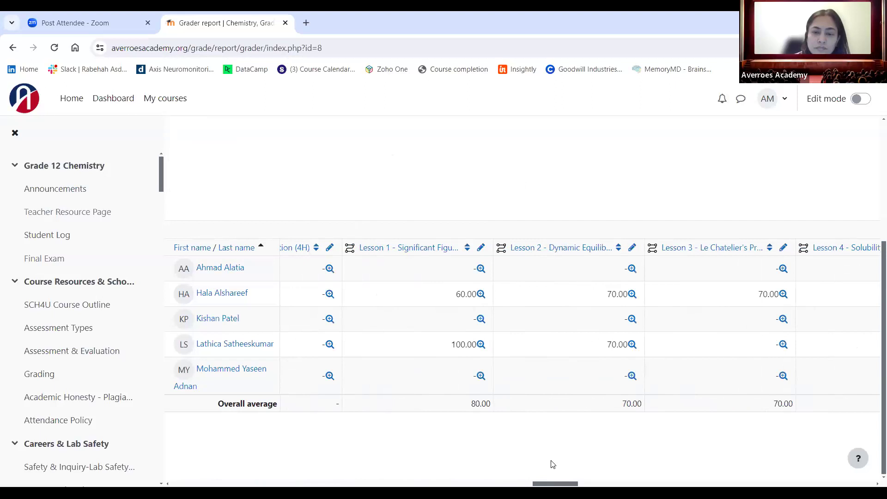
{"action": "left_click_drag", "start_coordinate": [552, 464], "coordinate": [860, 442]}
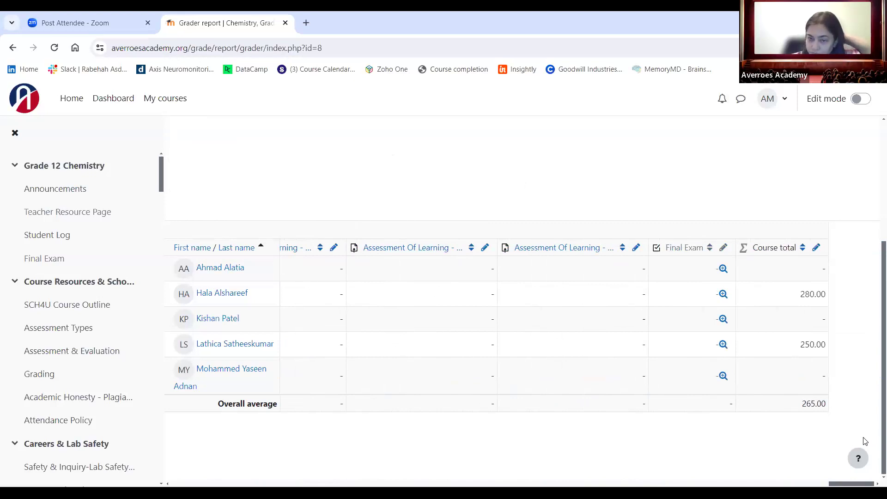
{"action": "left_click_drag", "start_coordinate": [861, 439], "coordinate": [129, 484]}
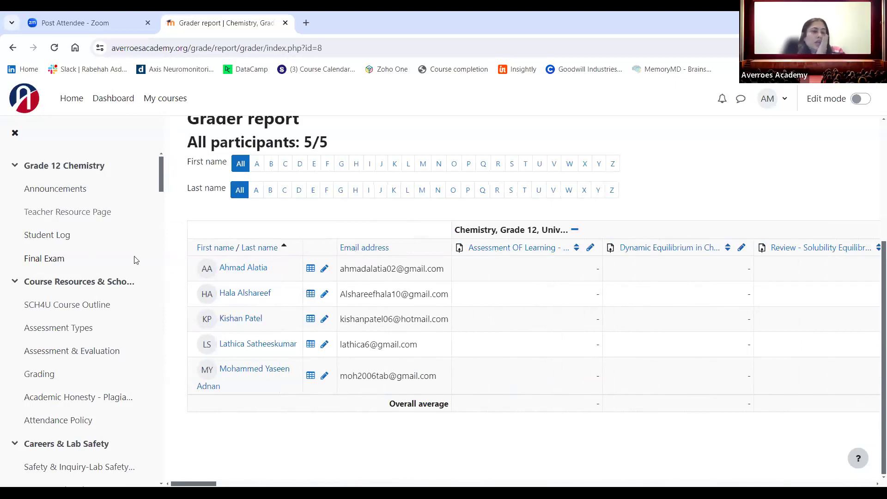
Step: Go through the site home page and the dashboard to the Chemistry, Grade 12, University (SCH4U) course
{"action": "left_click", "coordinate": [112, 28]}
{"action": "left_click", "coordinate": [214, 29]}
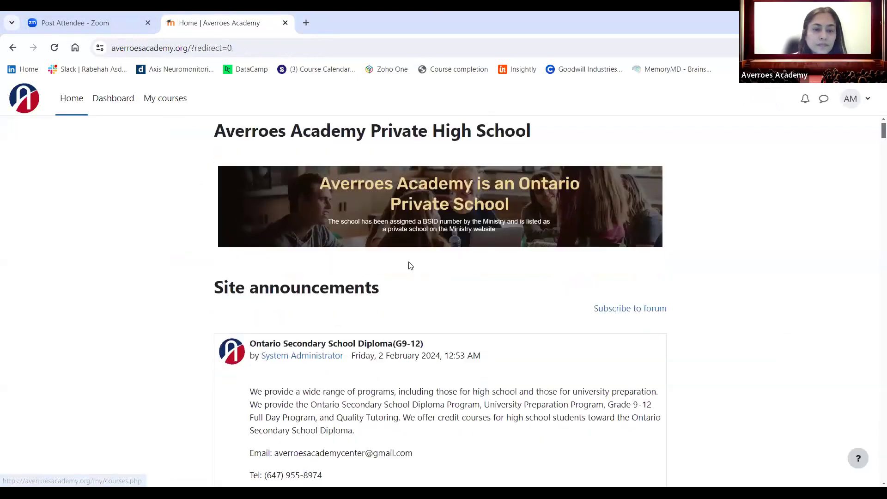
{"action": "scroll", "coordinate": [408, 263], "scroll_direction": "down", "scroll_amount": 3}
{"action": "scroll", "coordinate": [323, 208], "scroll_direction": "up", "scroll_amount": 3}
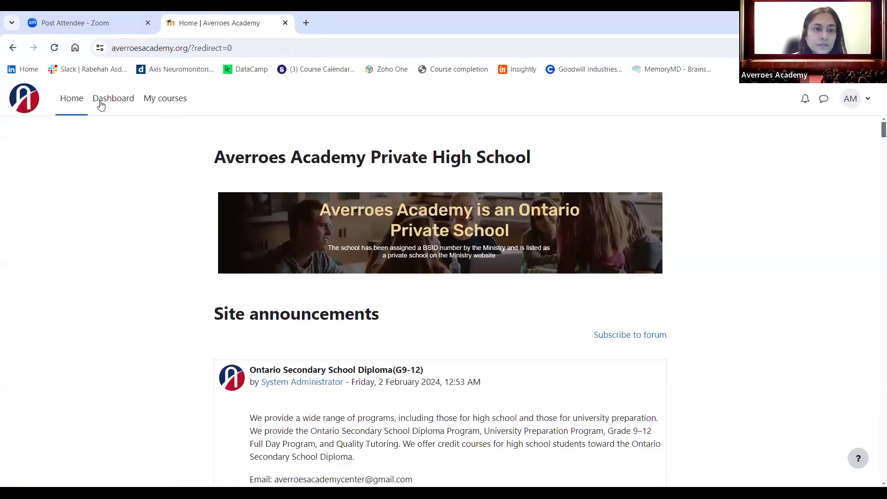
{"action": "scroll", "coordinate": [368, 196], "scroll_direction": "down", "scroll_amount": 5}
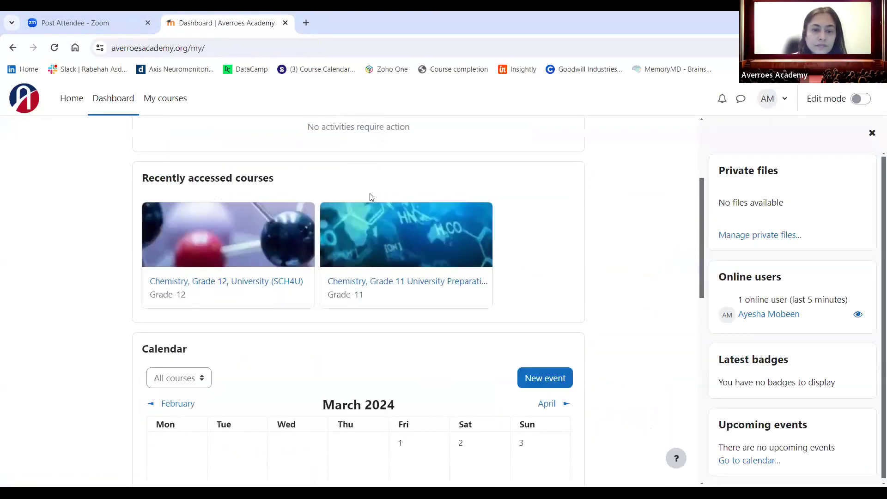
{"action": "left_click", "coordinate": [228, 228]}
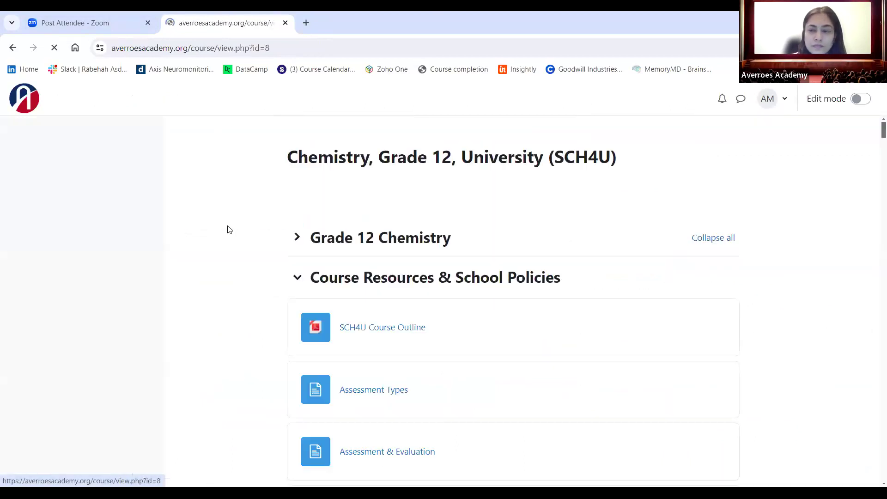
Step: Look through the course page from Course Resources & School Policies to Lessons 7 and 8 of Unit 1
{"action": "scroll", "coordinate": [361, 323], "scroll_direction": "down", "scroll_amount": 4}
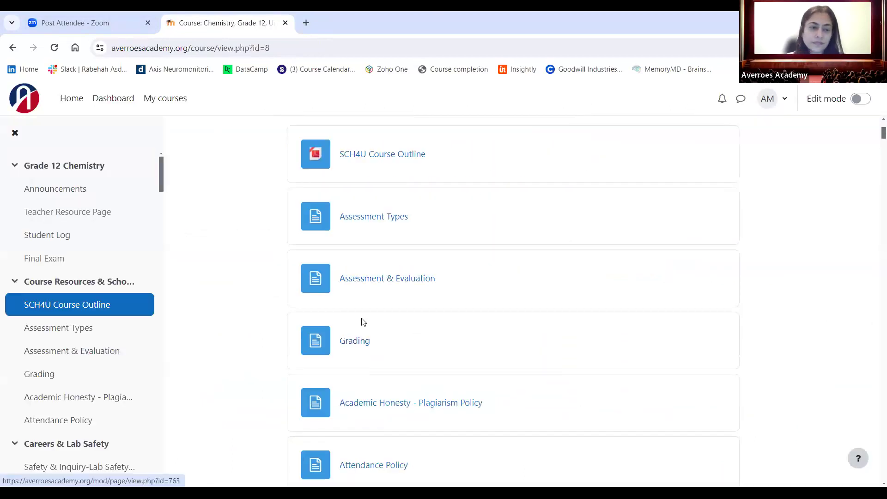
{"action": "scroll", "coordinate": [215, 315], "scroll_direction": "down", "scroll_amount": 20}
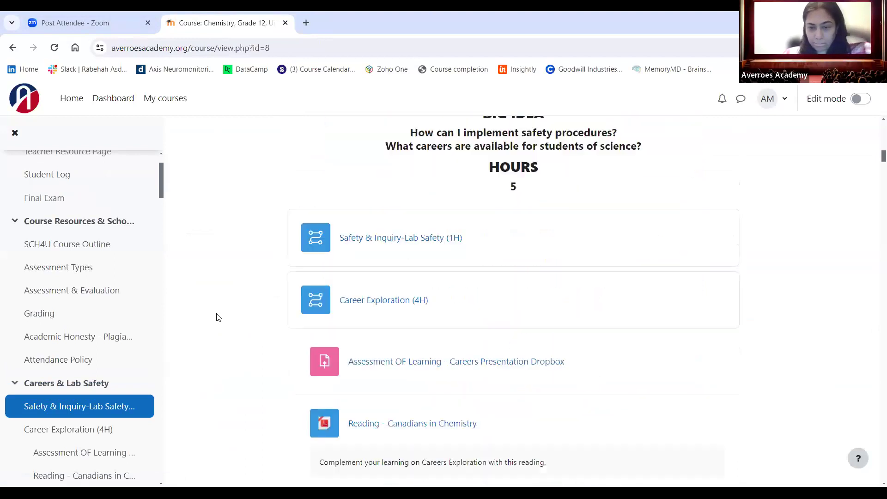
{"action": "scroll", "coordinate": [219, 317], "scroll_direction": "down", "scroll_amount": 14}
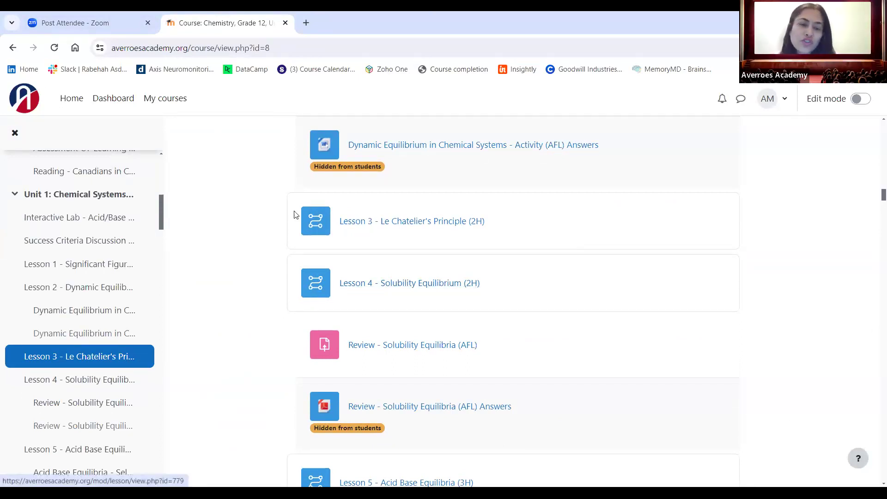
{"action": "scroll", "coordinate": [421, 282], "scroll_direction": "up", "scroll_amount": 5}
{"action": "scroll", "coordinate": [418, 280], "scroll_direction": "down", "scroll_amount": 11}
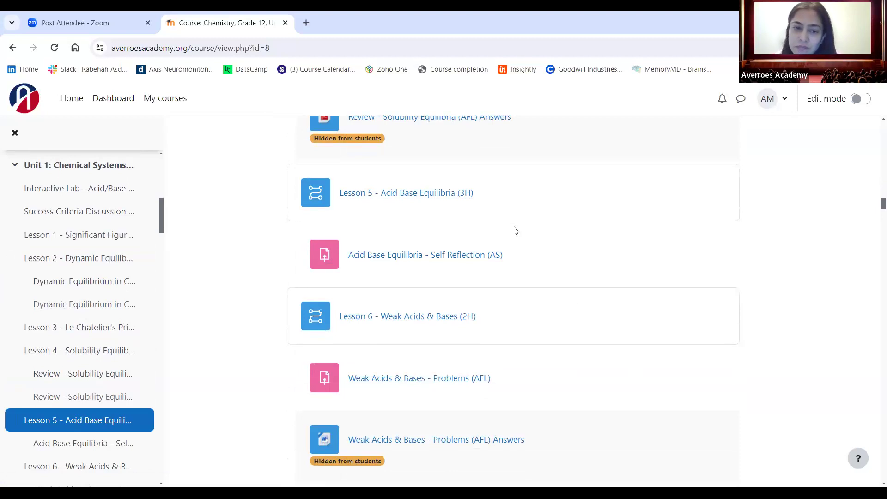
{"action": "scroll", "coordinate": [516, 232], "scroll_direction": "down", "scroll_amount": 6}
{"action": "scroll", "coordinate": [515, 234], "scroll_direction": "down", "scroll_amount": 1}
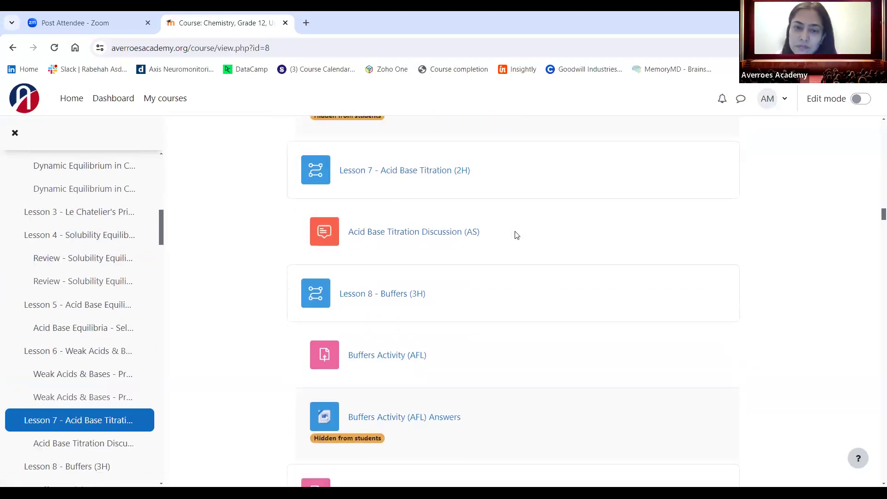
Step: Examine the Careers & Lab Safety section with its career exploration, presentation dropbox and reading, and compare it with the Unit 1 lesson list
{"action": "scroll", "coordinate": [516, 235], "scroll_direction": "up", "scroll_amount": 5}
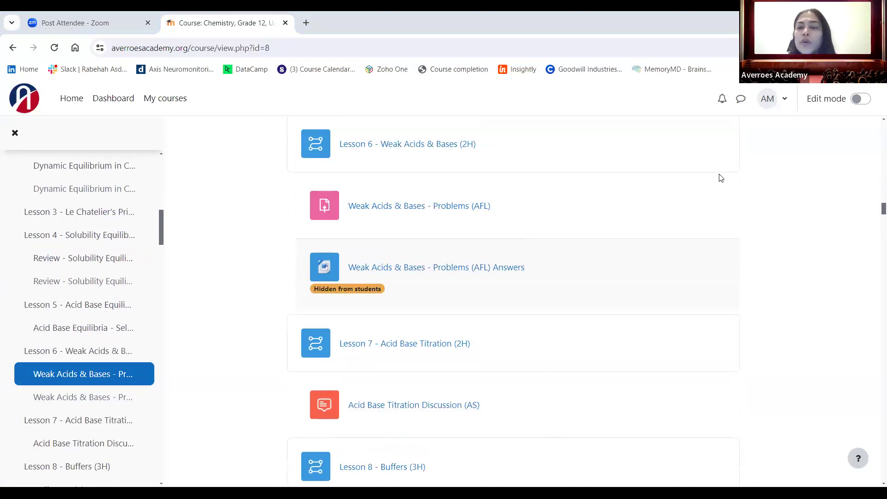
{"action": "scroll", "coordinate": [602, 199], "scroll_direction": "up", "scroll_amount": 2}
{"action": "scroll", "coordinate": [602, 199], "scroll_direction": "up", "scroll_amount": 20}
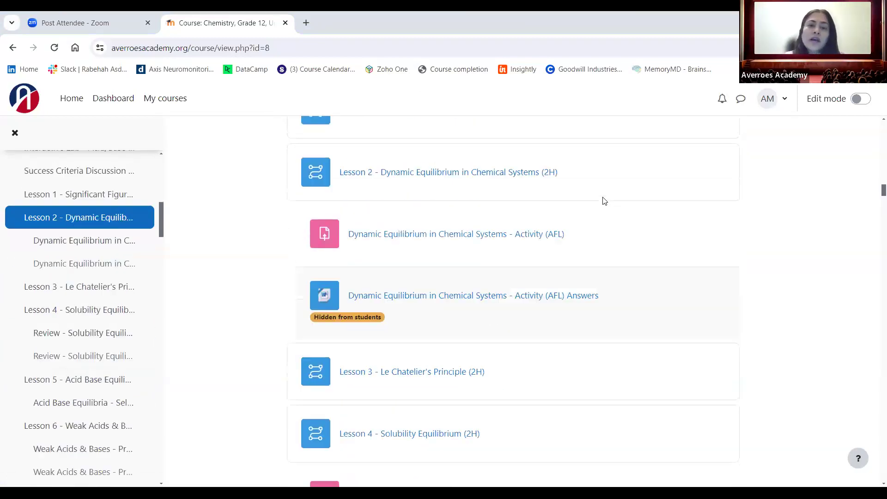
{"action": "scroll", "coordinate": [603, 200], "scroll_direction": "up", "scroll_amount": 10}
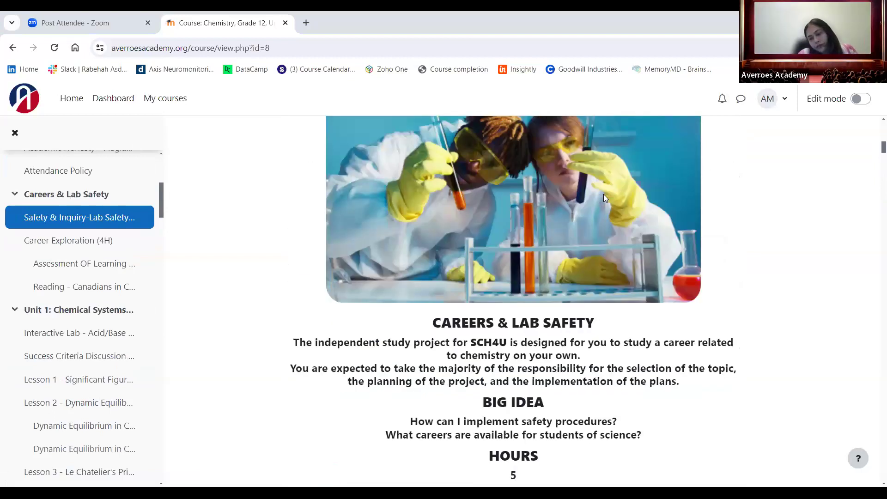
{"action": "scroll", "coordinate": [604, 197], "scroll_direction": "down", "scroll_amount": 5}
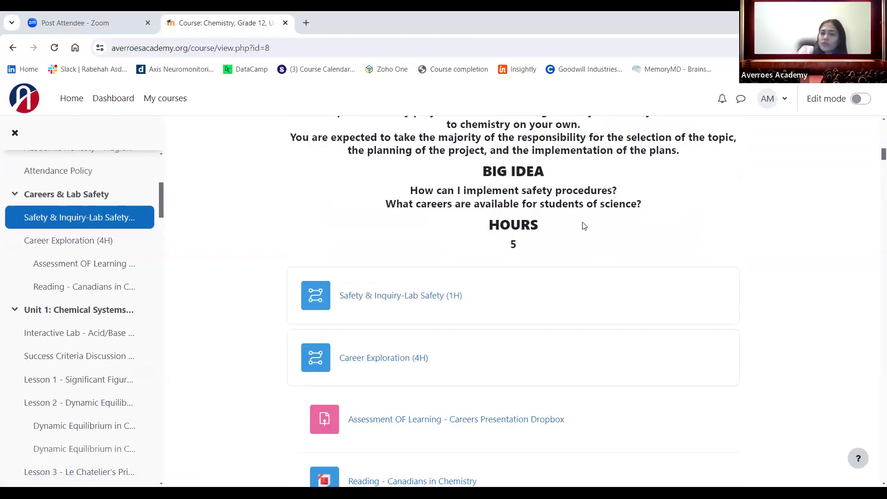
{"action": "scroll", "coordinate": [463, 282], "scroll_direction": "down", "scroll_amount": 5}
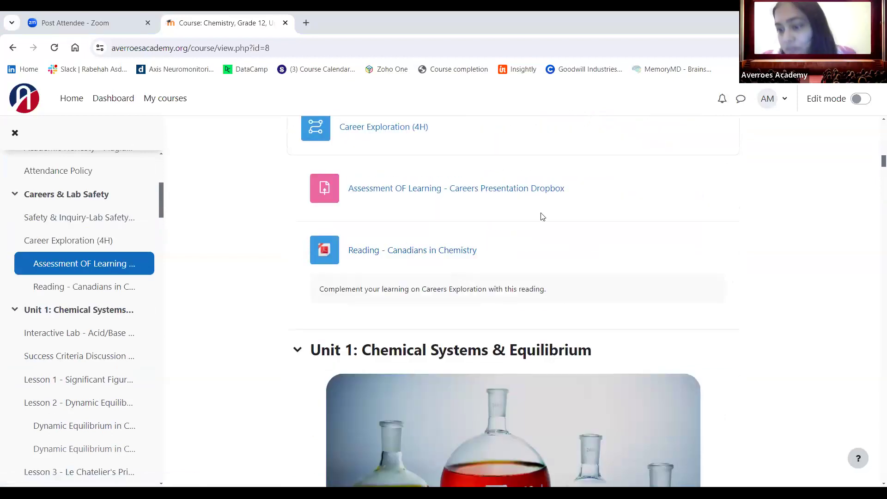
{"action": "scroll", "coordinate": [542, 226], "scroll_direction": "down", "scroll_amount": 5}
{"action": "scroll", "coordinate": [543, 244], "scroll_direction": "down", "scroll_amount": 15}
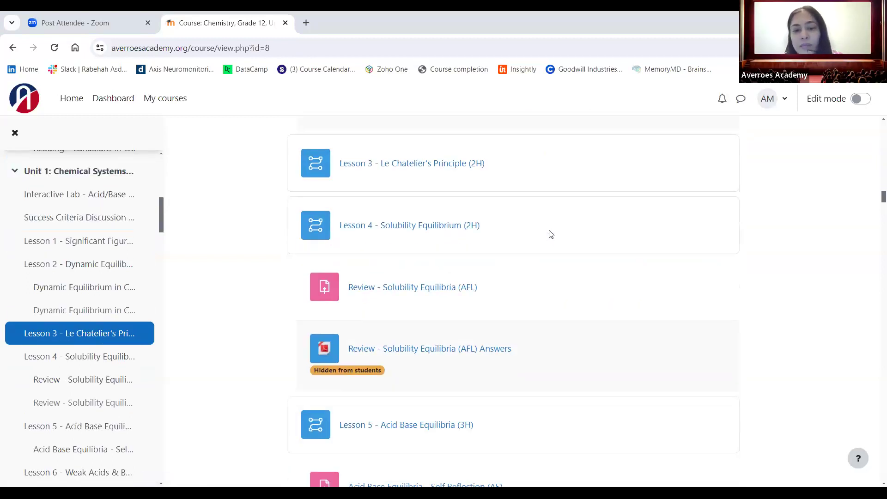
{"action": "scroll", "coordinate": [550, 233], "scroll_direction": "up", "scroll_amount": 15}
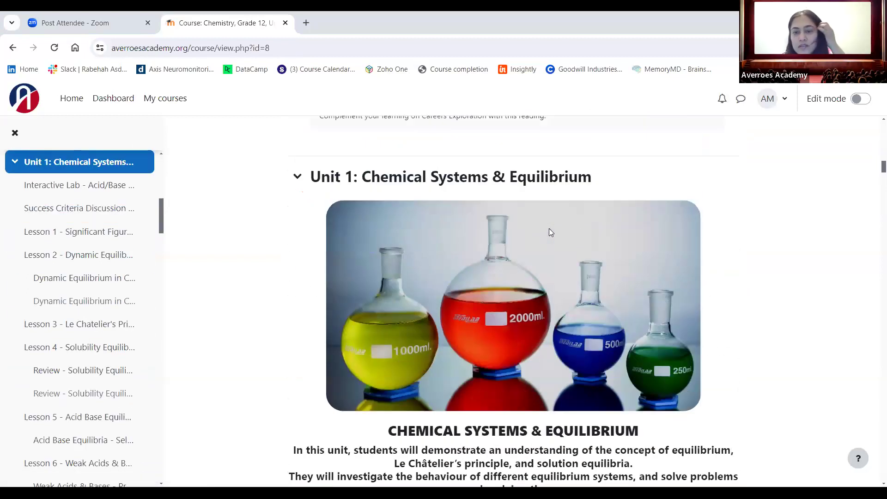
{"action": "scroll", "coordinate": [550, 231], "scroll_direction": "up", "scroll_amount": 5}
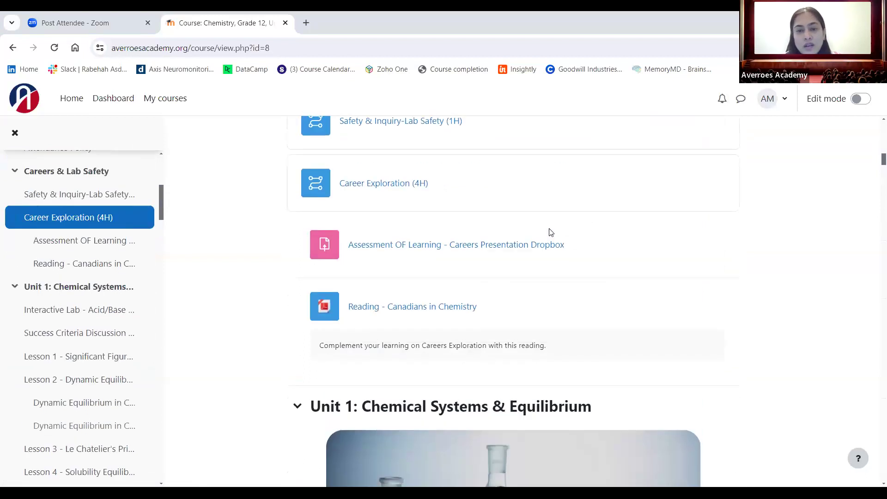
{"action": "scroll", "coordinate": [550, 231], "scroll_direction": "up", "scroll_amount": 3}
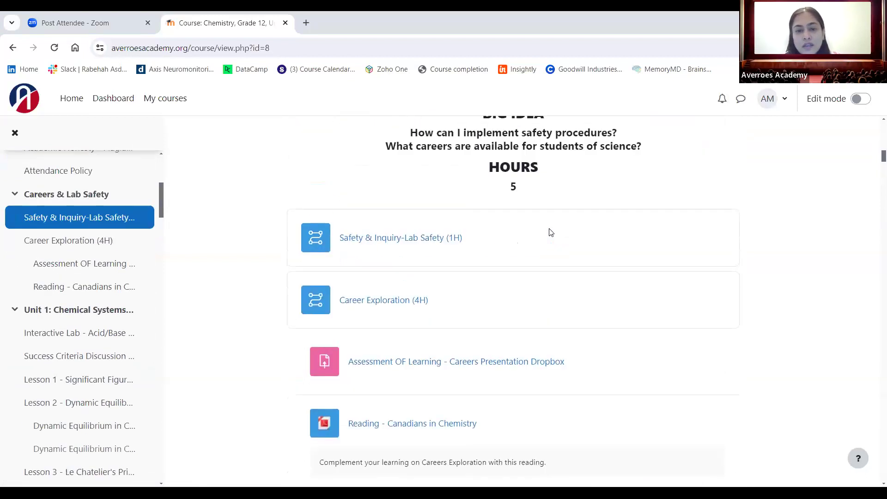
{"action": "scroll", "coordinate": [550, 232], "scroll_direction": "down", "scroll_amount": 5}
{"action": "scroll", "coordinate": [551, 232], "scroll_direction": "up", "scroll_amount": 2}
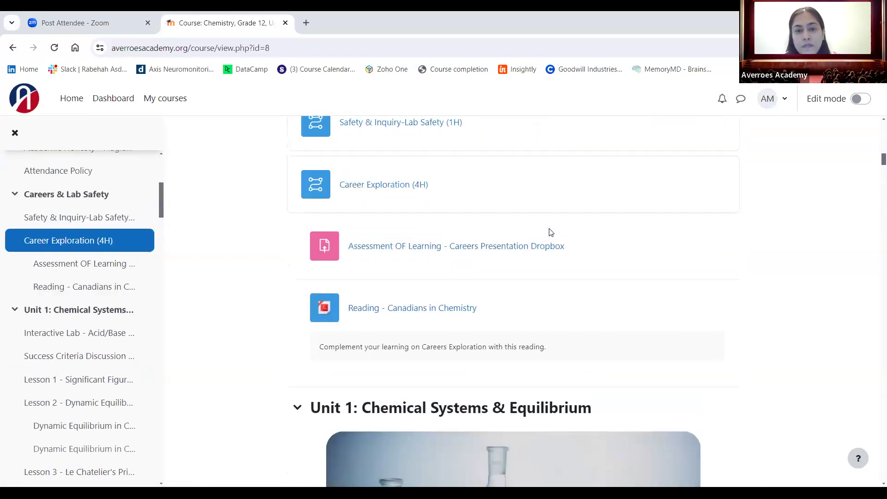
Step: Review Unit 1's introduction, Activate Learning activities and first lessons, and open Lesson 1 - Significant Figures (2H)
{"action": "scroll", "coordinate": [549, 232], "scroll_direction": "down", "scroll_amount": 12}
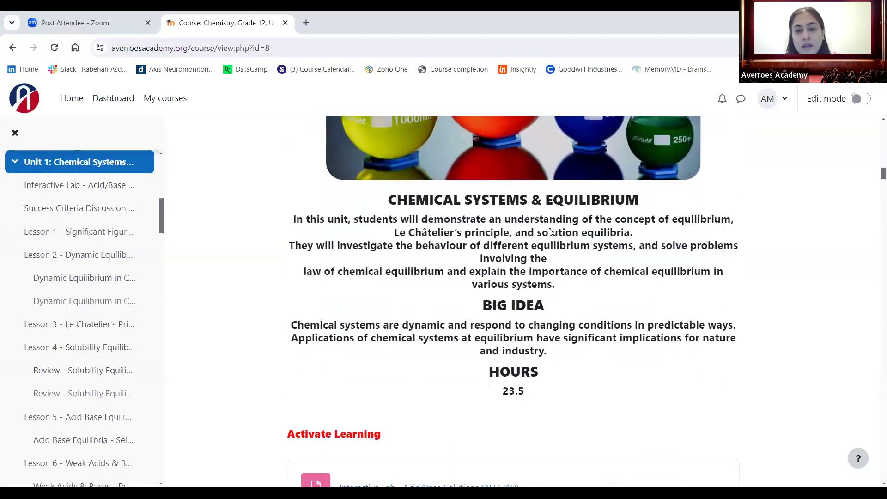
{"action": "scroll", "coordinate": [549, 232], "scroll_direction": "down", "scroll_amount": 3}
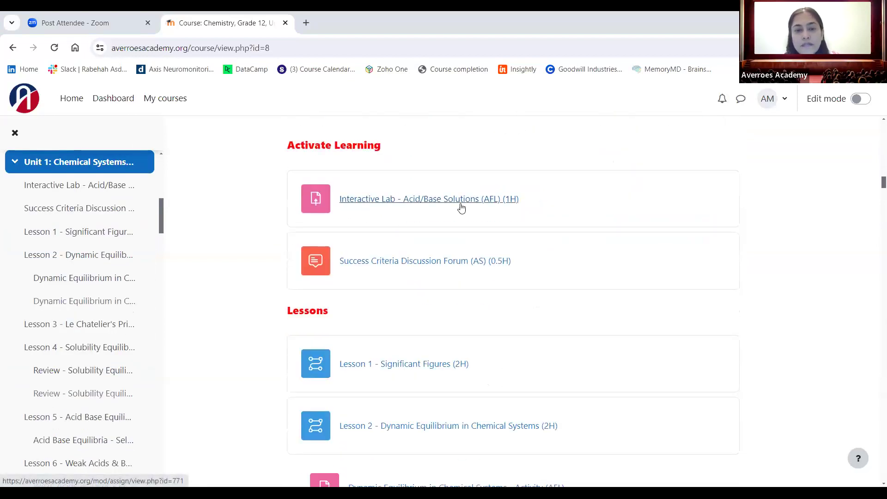
{"action": "scroll", "coordinate": [481, 268], "scroll_direction": "down", "scroll_amount": 3}
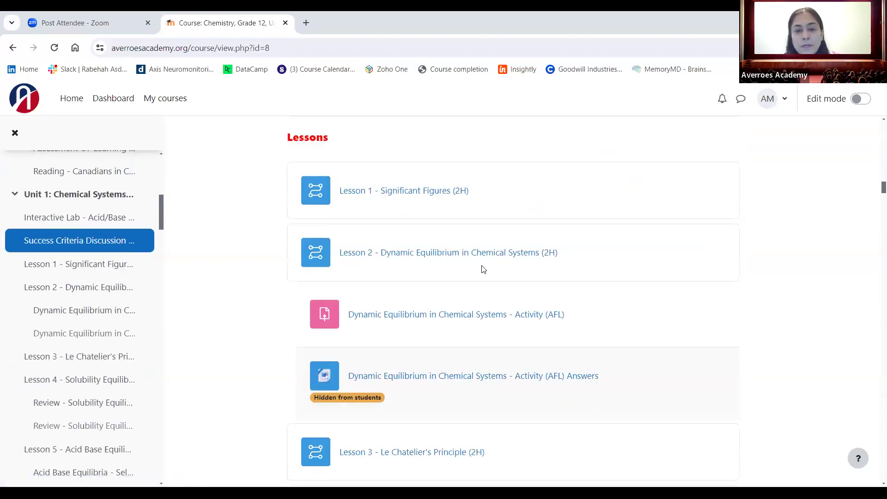
{"action": "scroll", "coordinate": [483, 268], "scroll_direction": "down", "scroll_amount": 1}
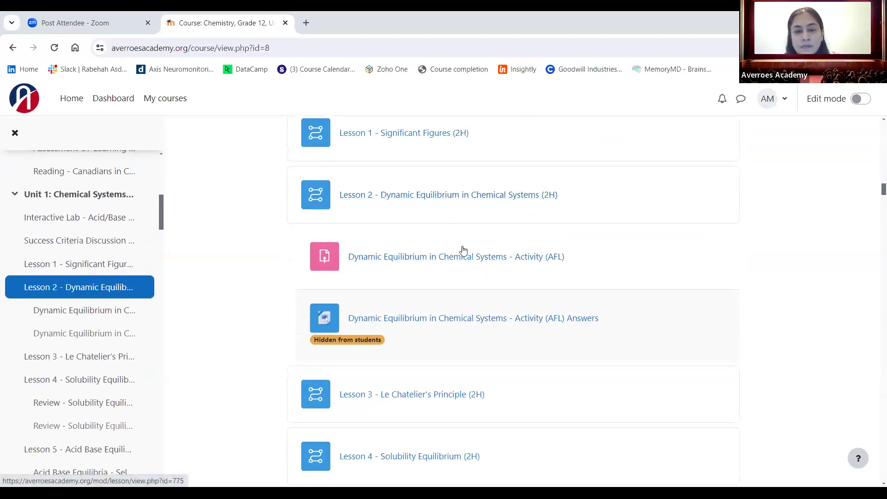
{"action": "scroll", "coordinate": [474, 282], "scroll_direction": "down", "scroll_amount": 1}
{"action": "scroll", "coordinate": [473, 283], "scroll_direction": "up", "scroll_amount": 3}
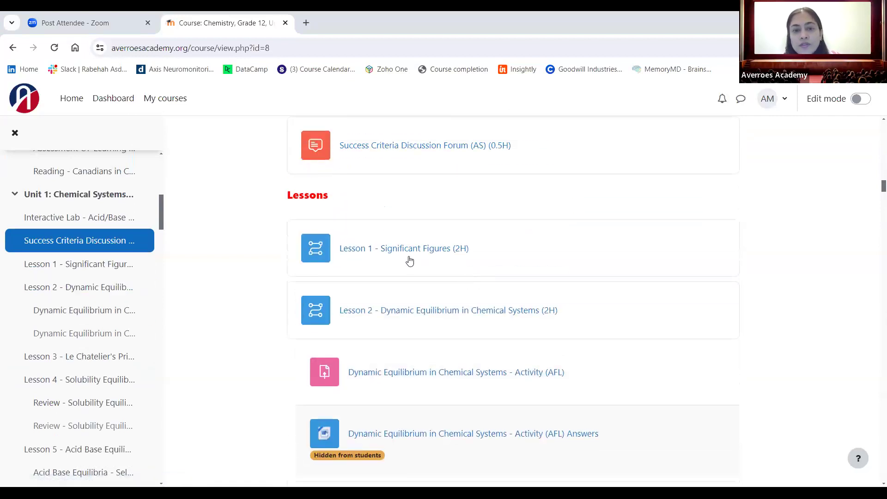
{"action": "left_click", "coordinate": [403, 250]}
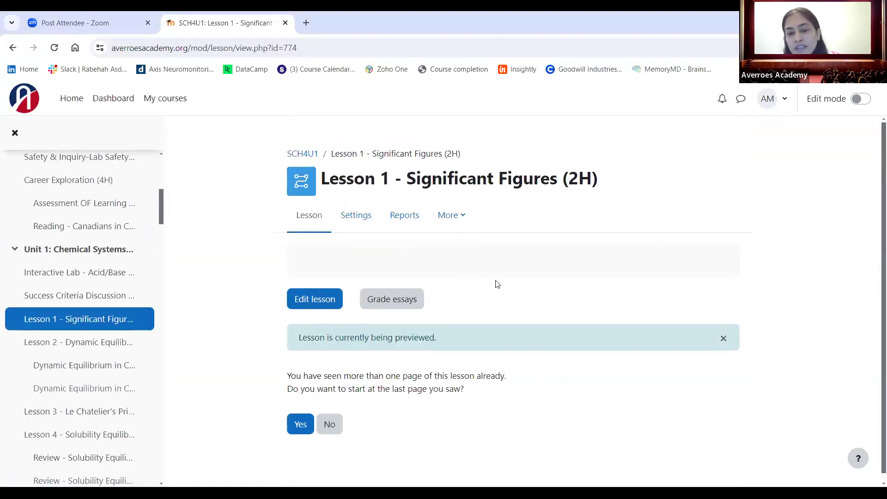